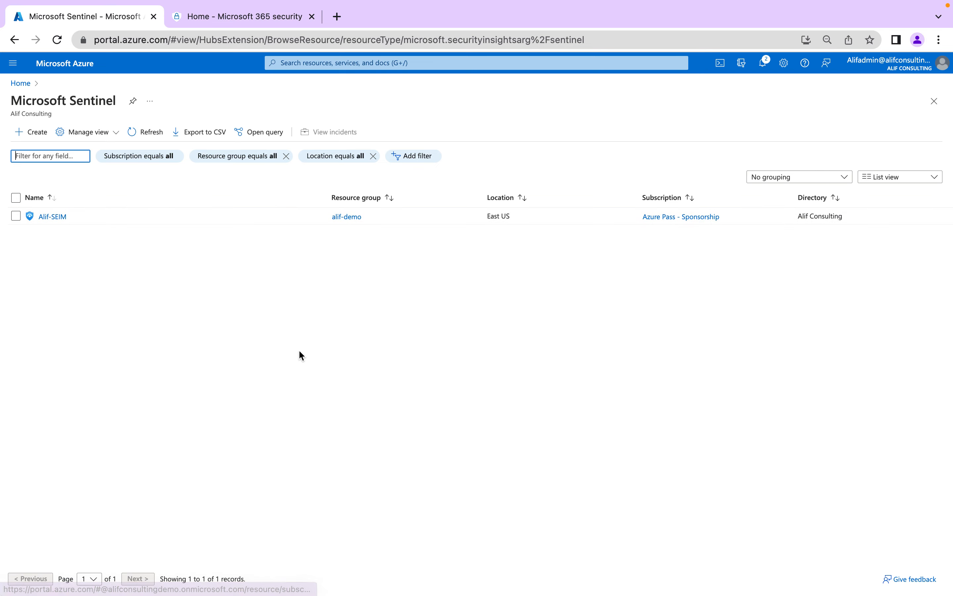
- Open the data connectors of the Alif-SEIM workspace and search them for "defender"
{"action": "left_click", "coordinate": [53, 217]}
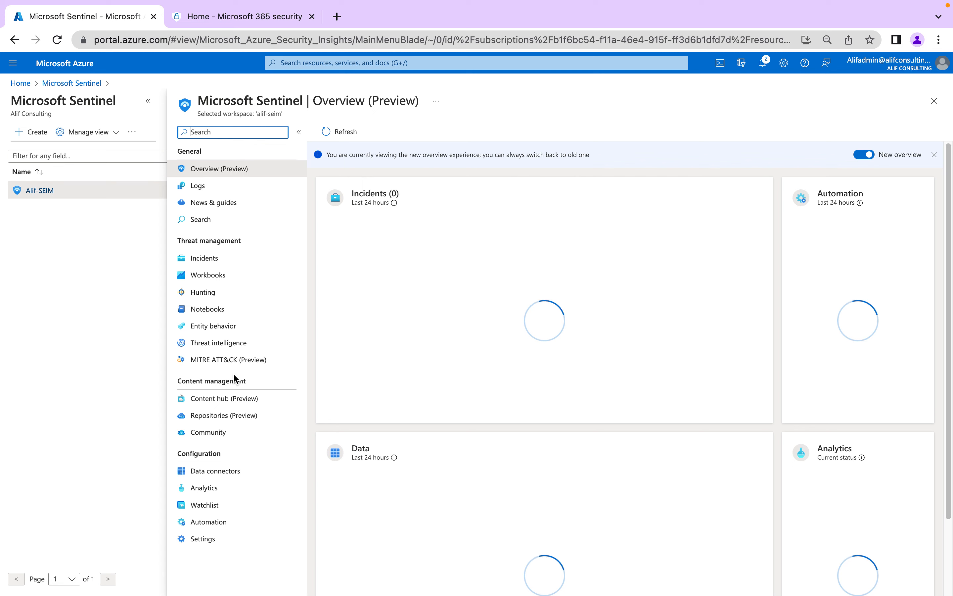
{"action": "left_click", "coordinate": [245, 475]}
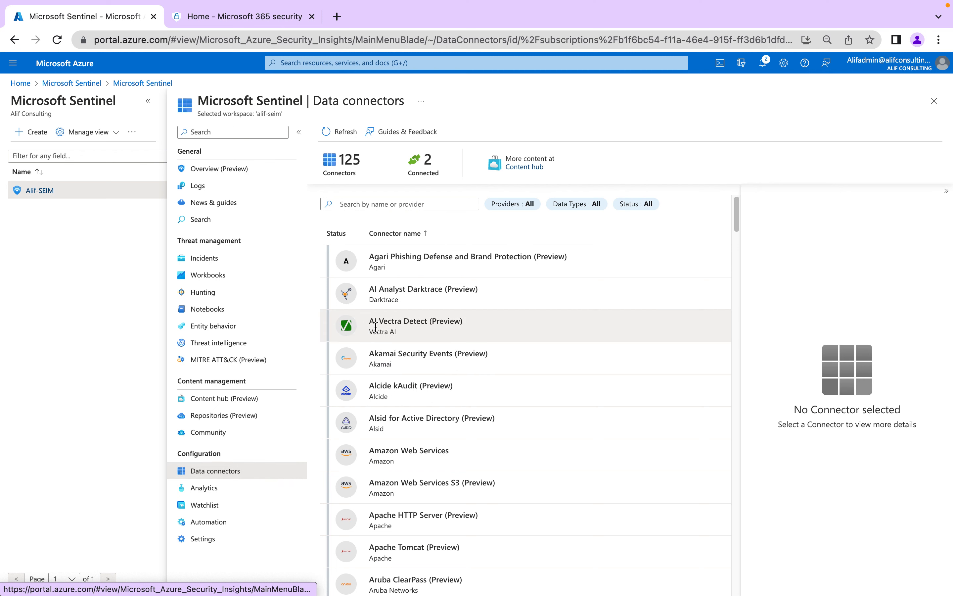
{"action": "left_click", "coordinate": [383, 204]}
{"action": "type", "text": "defe"}
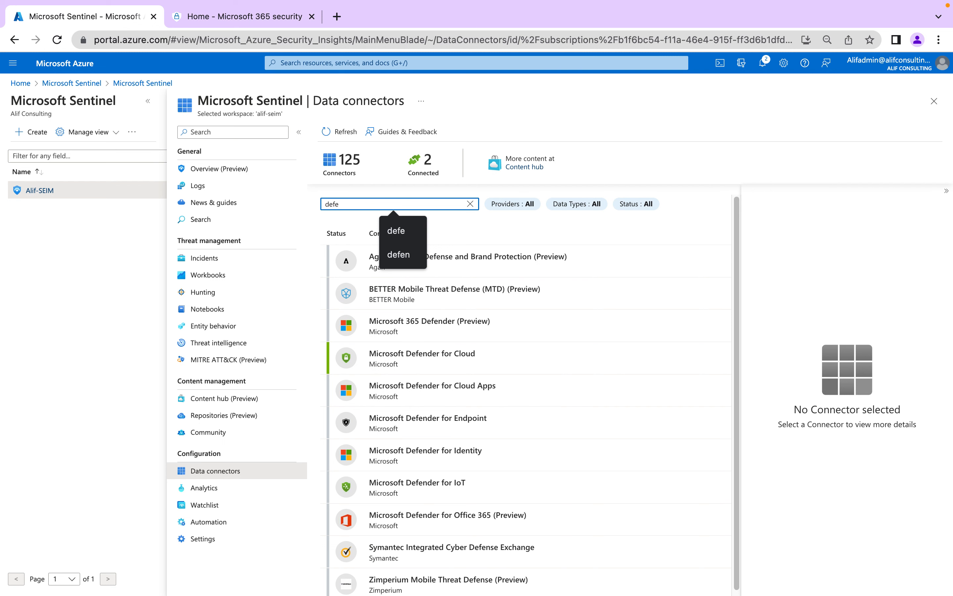
{"action": "type", "text": "nder"}
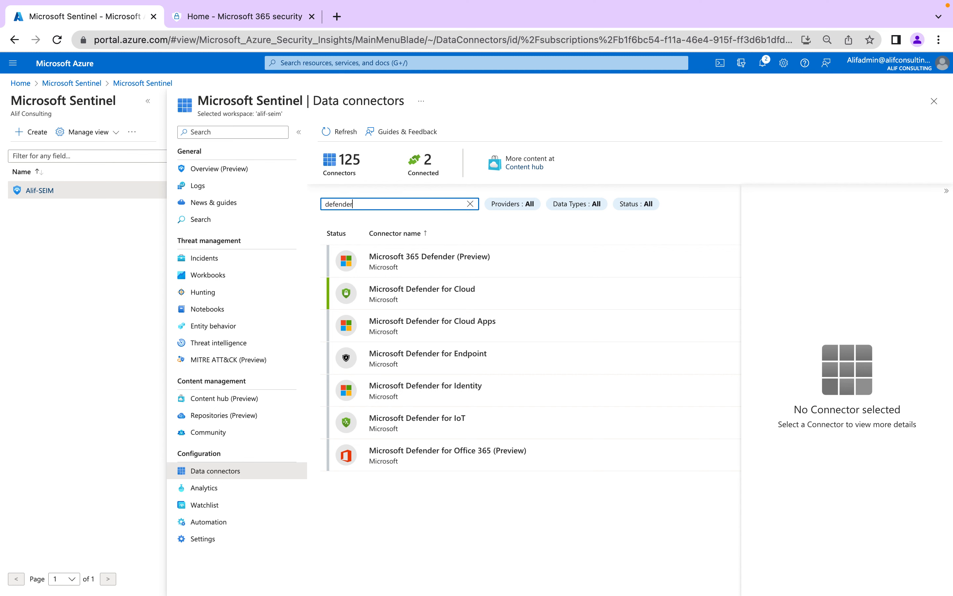
- Review the Microsoft 365 Defender (Preview) connector's description, focusing on the list of products included in the suite
{"action": "left_click", "coordinate": [468, 270]}
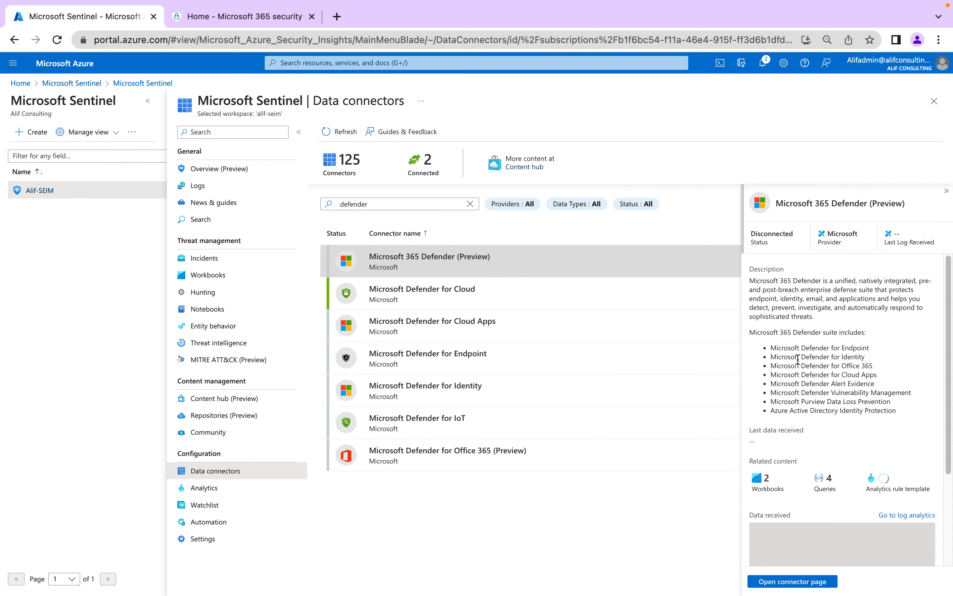
{"action": "left_click_drag", "start_coordinate": [899, 407], "coordinate": [771, 347]}
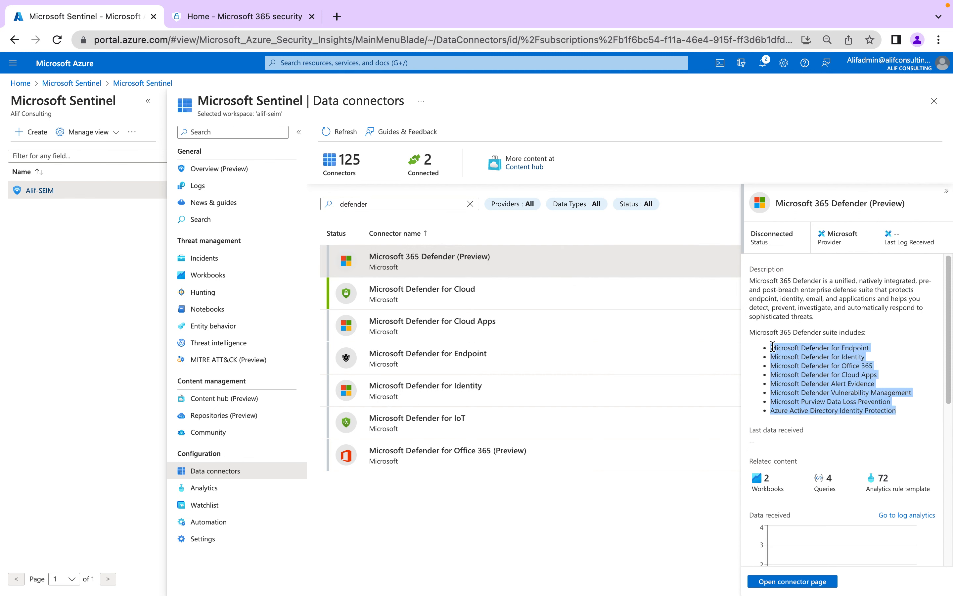
{"action": "left_click", "coordinate": [900, 323]}
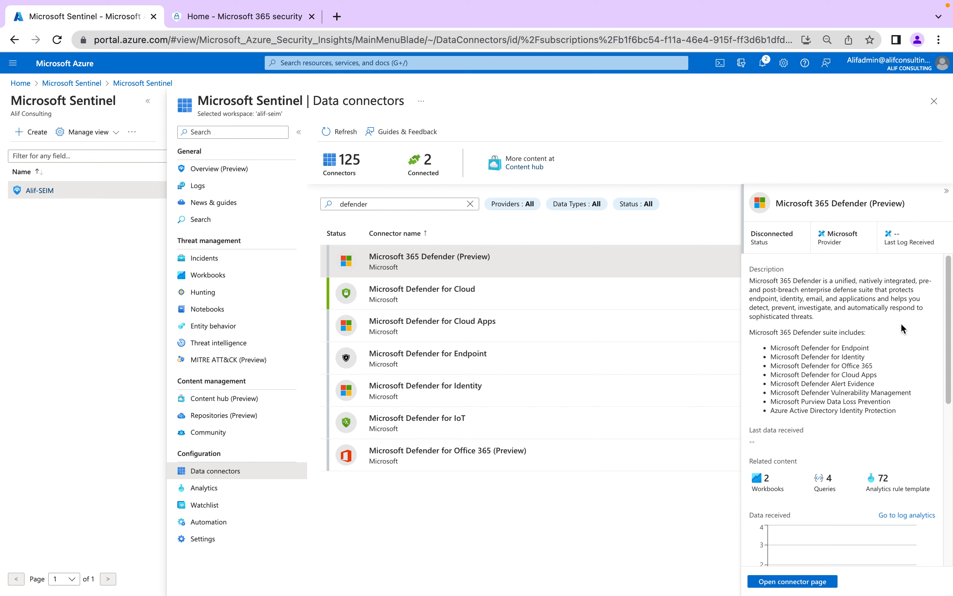
{"action": "left_click_drag", "start_coordinate": [841, 347], "coordinate": [886, 378]}
{"action": "left_click_drag", "start_coordinate": [836, 383], "coordinate": [891, 400]}
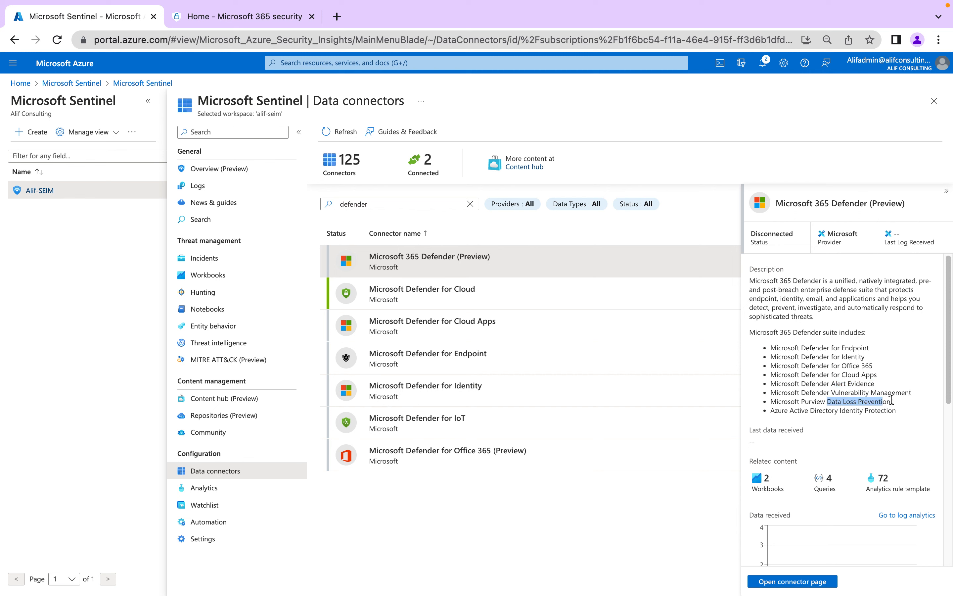
{"action": "left_click", "coordinate": [837, 413]}
{"action": "left_click_drag", "start_coordinate": [806, 410], "coordinate": [898, 411]}
{"action": "left_click", "coordinate": [902, 421]}
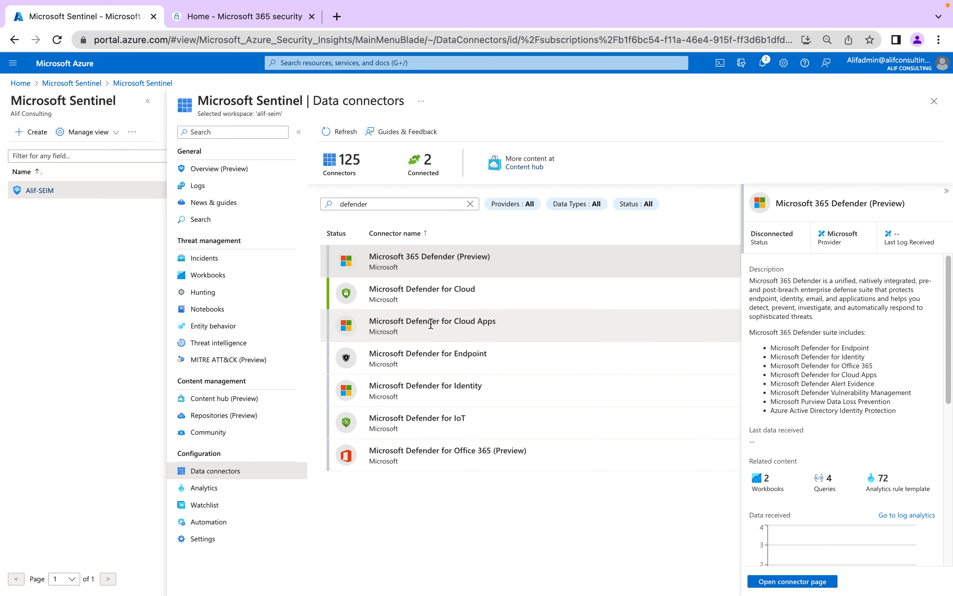
- Search the data connectors for "evidenc" and clear the search
{"action": "left_click", "coordinate": [373, 206]}
{"action": "key", "text": "ctrl+a"}
{"action": "type", "text": "evide"}
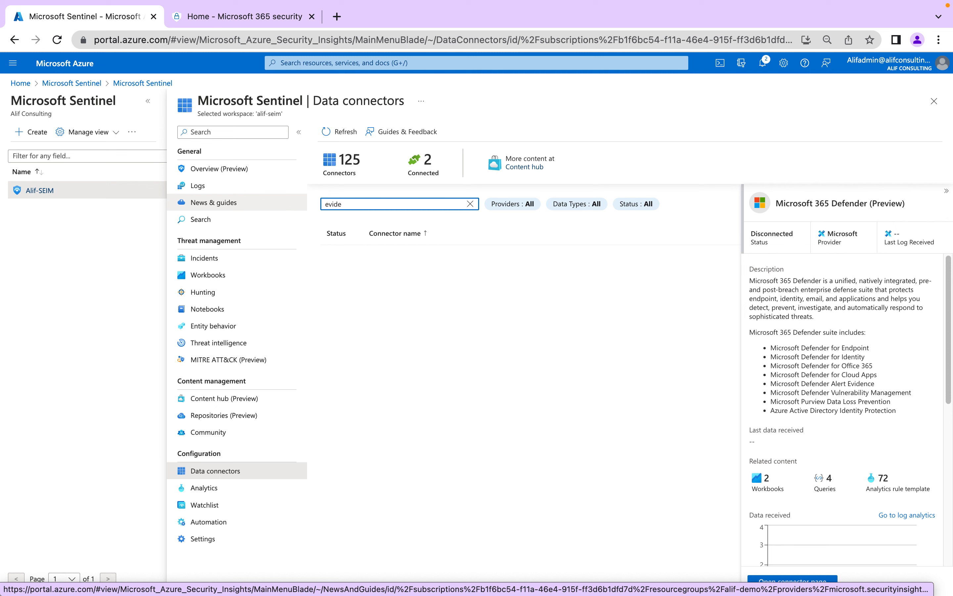
{"action": "type", "text": "nc"}
{"action": "key", "text": "BackSpace"}
{"action": "key", "text": "BackSpace"}
{"action": "key", "text": "BackSpace"}
{"action": "key", "text": "BackSpace"}
{"action": "key", "text": "BackSpace"}
{"action": "key", "text": "BackSpace"}
{"action": "key", "text": "BackSpace"}
{"action": "key", "text": "BackSpace"}
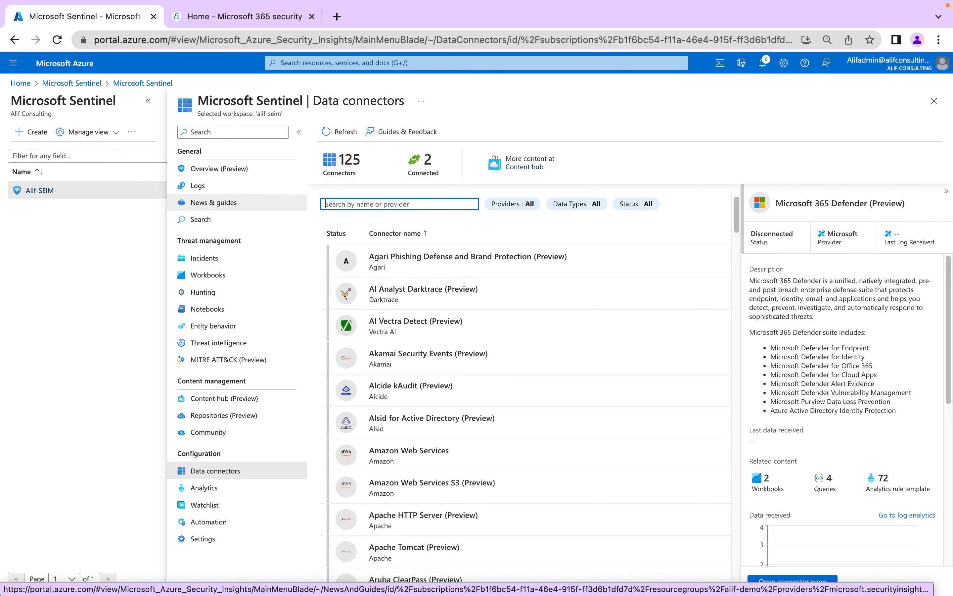
- Search the data connectors for "loss" and for "ide"
{"action": "type", "text": "loss"}
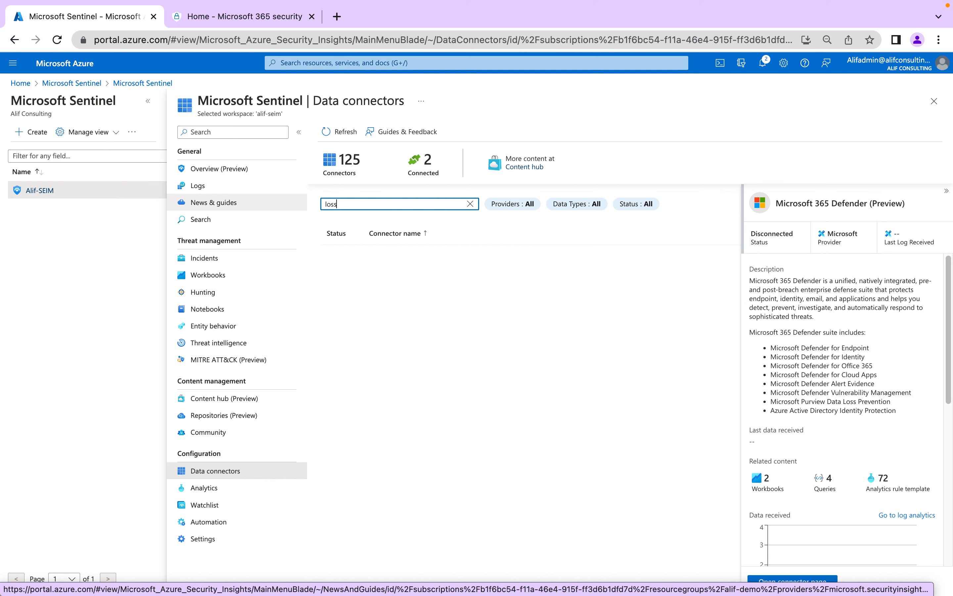
{"action": "key", "text": "BackSpace"}
{"action": "key", "text": "BackSpace"}
{"action": "key", "text": "BackSpace"}
{"action": "type", "text": "ide"}
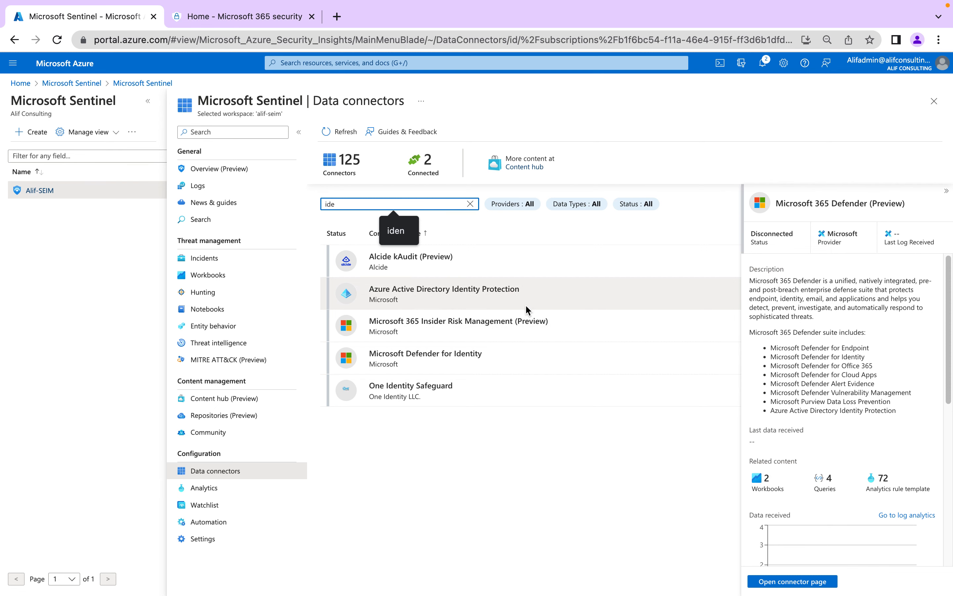
- Close and reopen the Alif-SEIM workspace, return to its data connectors and filter them by "defender"
{"action": "left_click", "coordinate": [934, 101]}
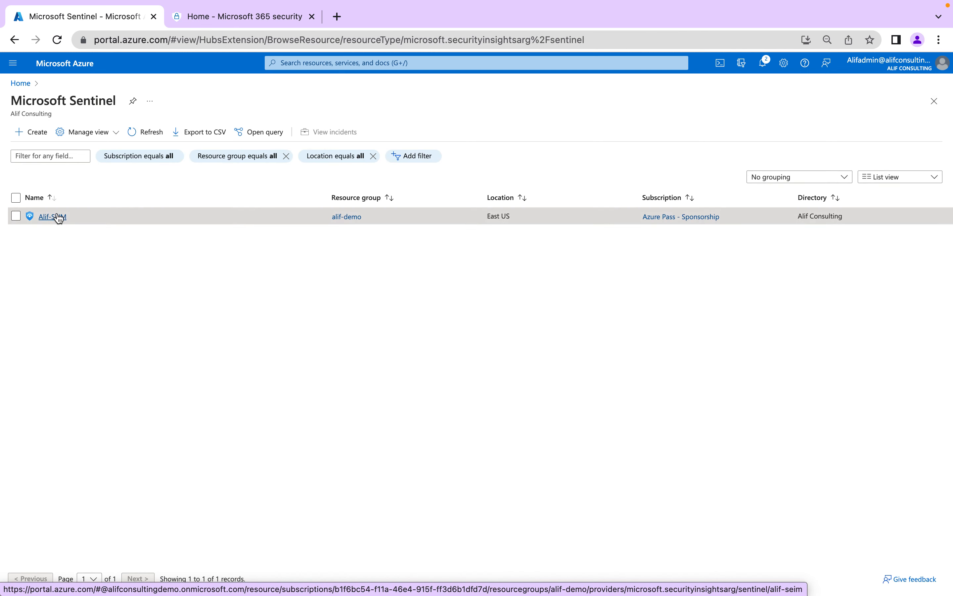
{"action": "left_click", "coordinate": [58, 217]}
{"action": "left_click", "coordinate": [221, 470]}
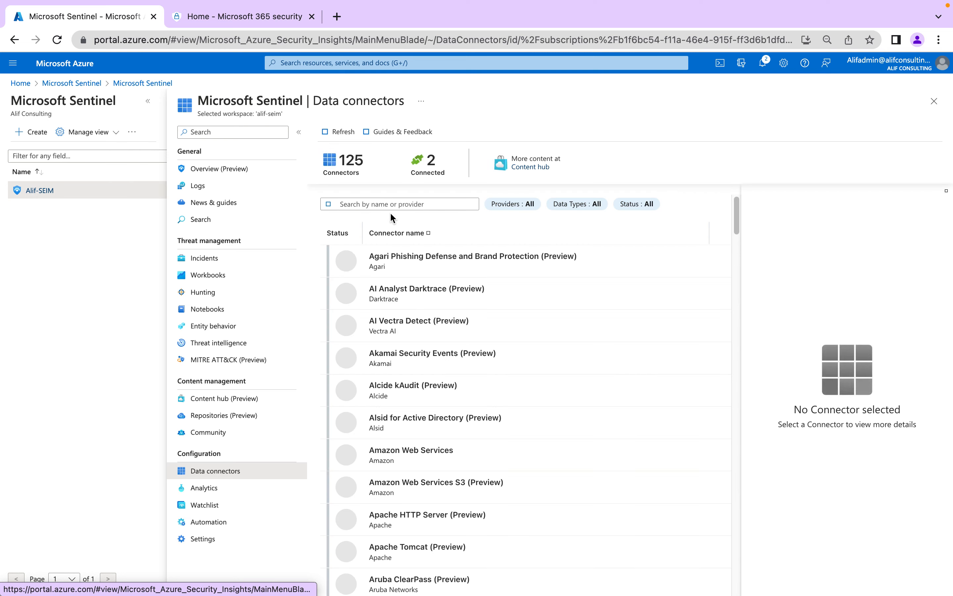
{"action": "left_click", "coordinate": [384, 205]}
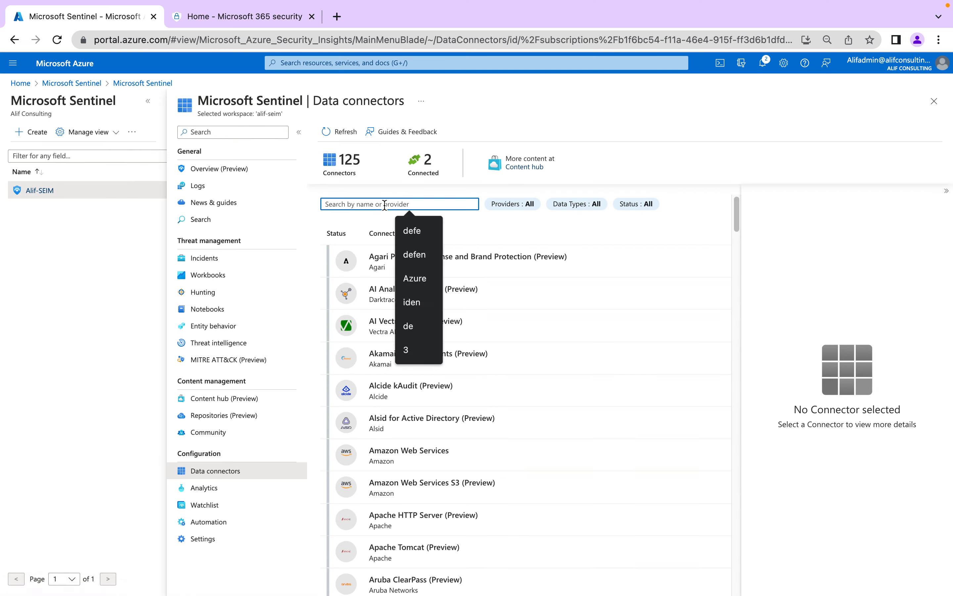
{"action": "type", "text": "defender"}
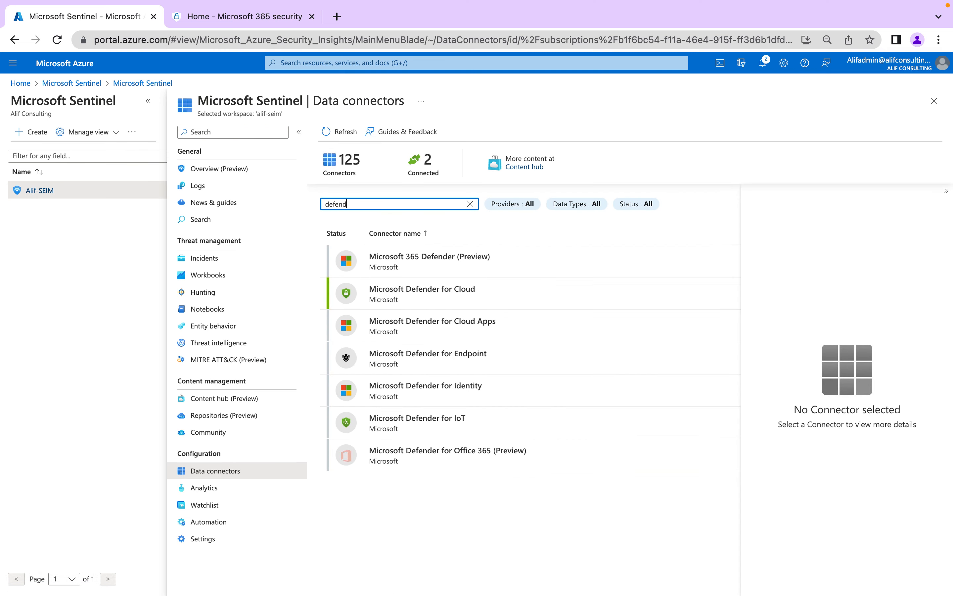
- Connect Microsoft Defender for Cloud Apps with Alerts and Cloud Discovery Logs (Preview) enabled, and return to the connector list
{"action": "left_click", "coordinate": [468, 324]}
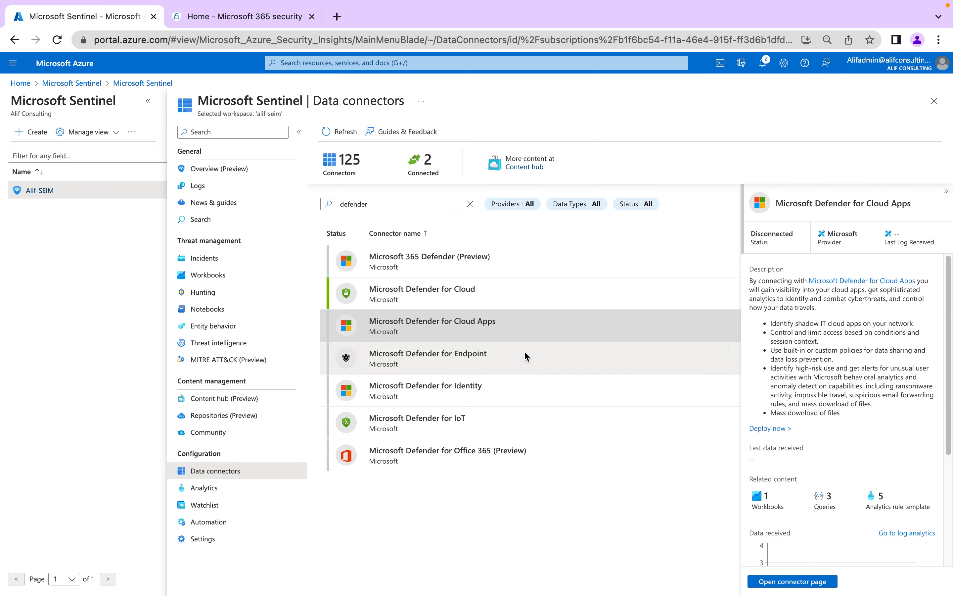
{"action": "left_click", "coordinate": [815, 580]}
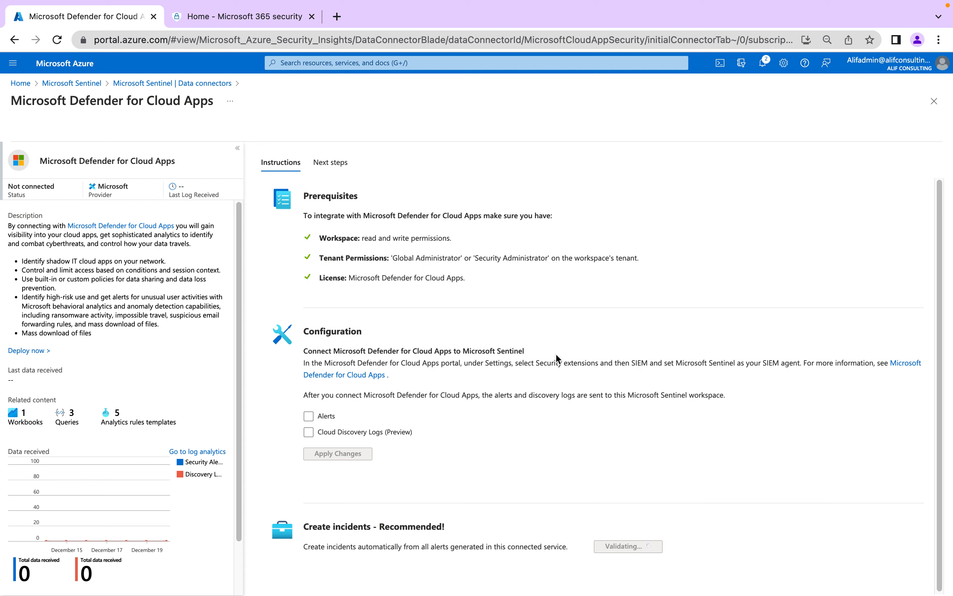
{"action": "left_click", "coordinate": [308, 416]}
{"action": "left_click", "coordinate": [308, 432]}
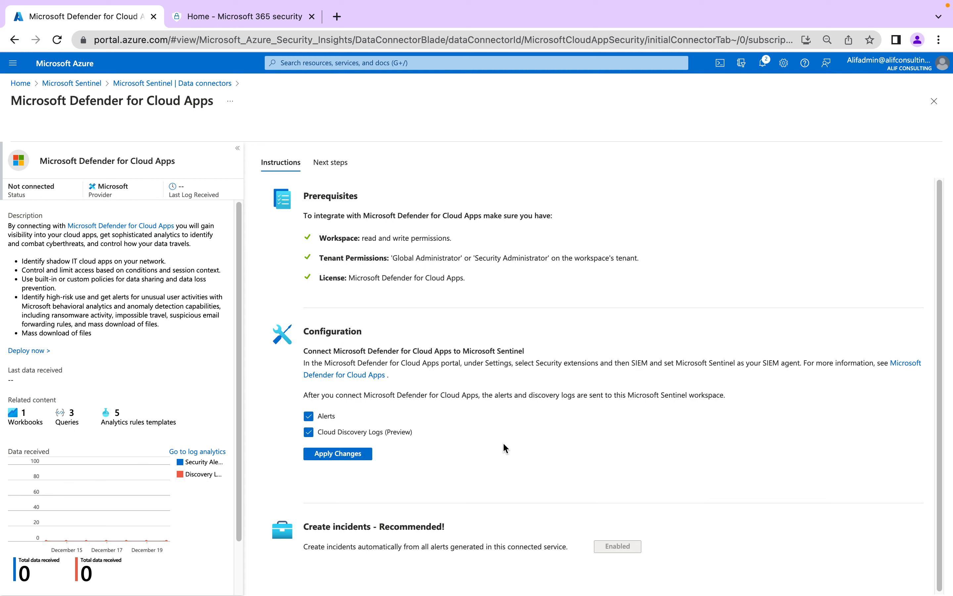
{"action": "left_click_drag", "start_coordinate": [337, 417], "coordinate": [313, 421]}
{"action": "left_click", "coordinate": [338, 453]}
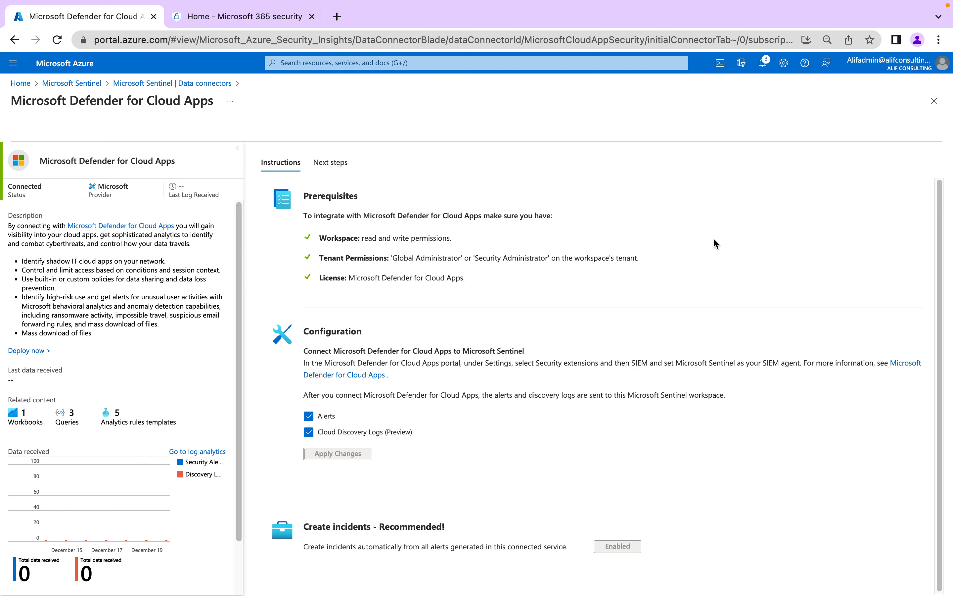
{"action": "left_click", "coordinate": [934, 101]}
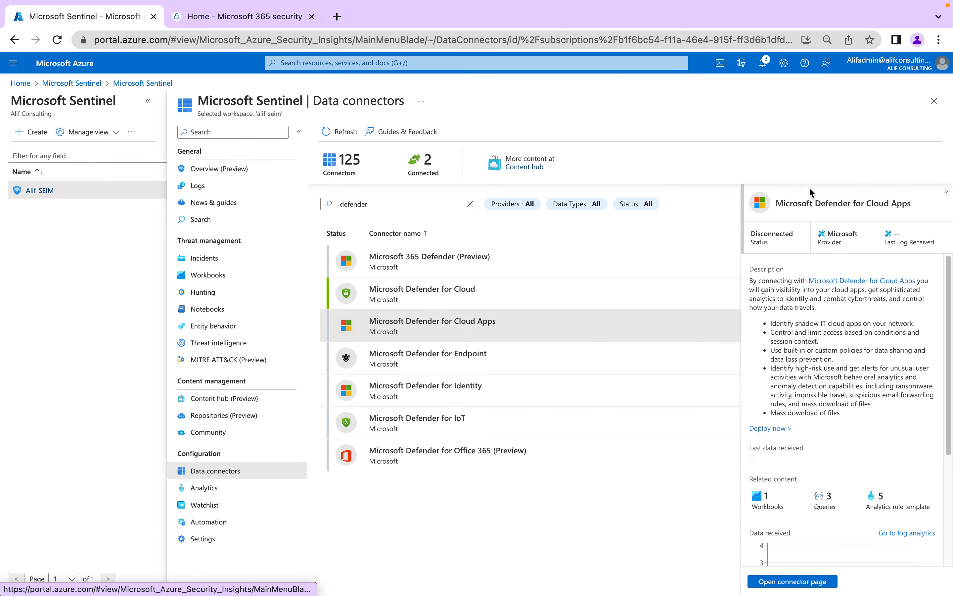
- Check the prerequisites on the Microsoft Defender for Endpoint connector page and return to the connector list
{"action": "left_click", "coordinate": [455, 363]}
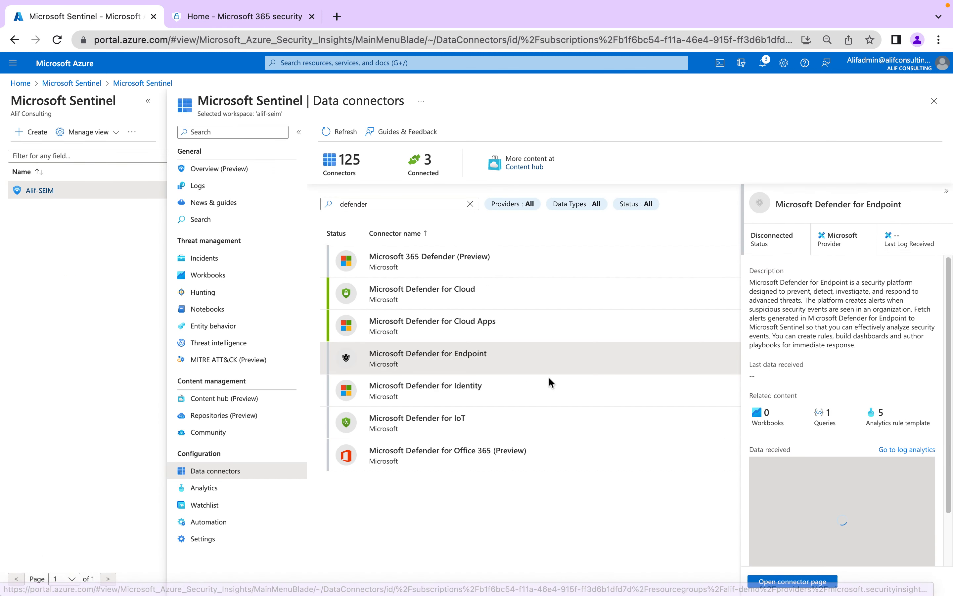
{"action": "left_click", "coordinate": [819, 586]}
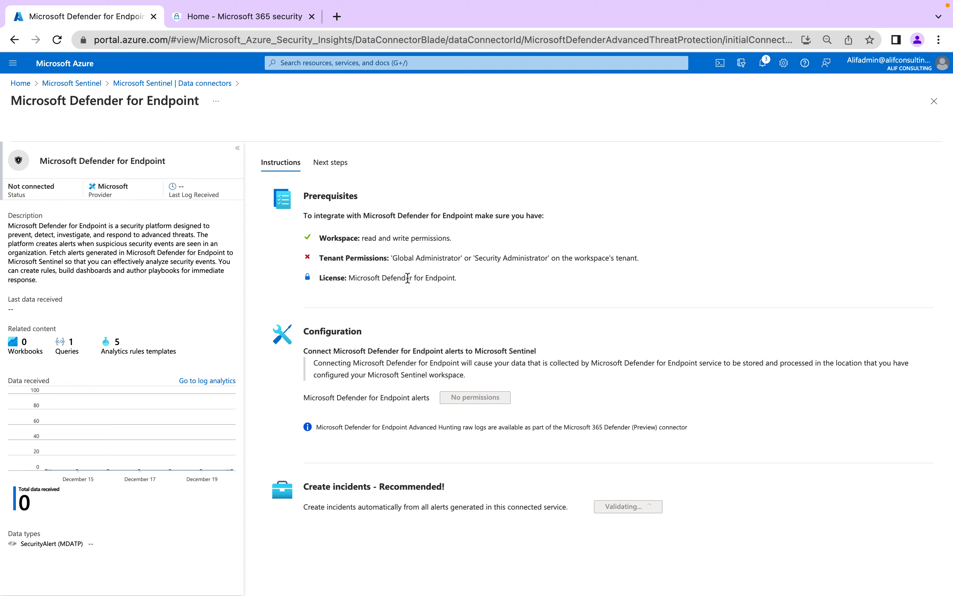
{"action": "left_click_drag", "start_coordinate": [325, 282], "coordinate": [315, 240]}
{"action": "left_click", "coordinate": [506, 293]}
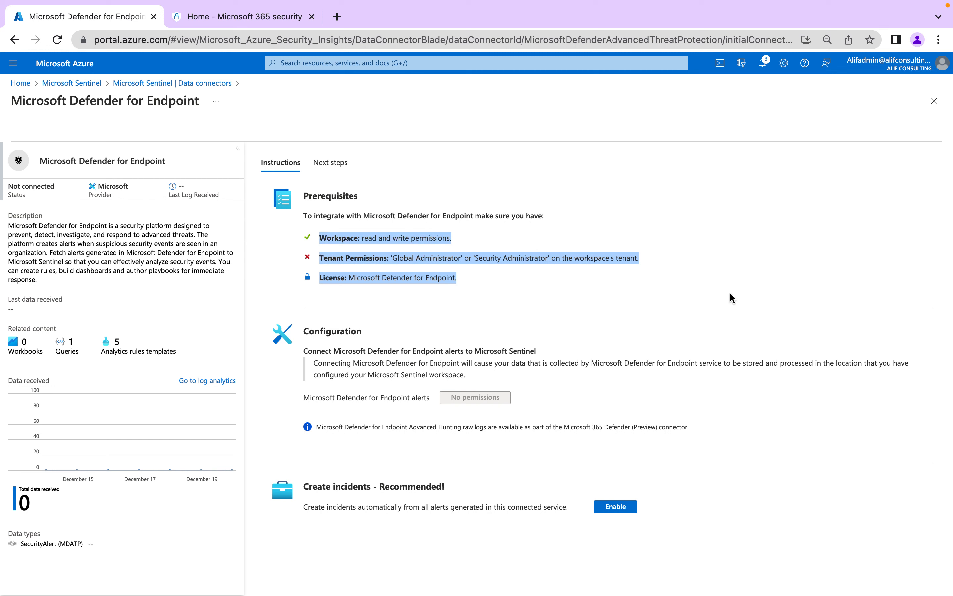
{"action": "left_click", "coordinate": [934, 101]}
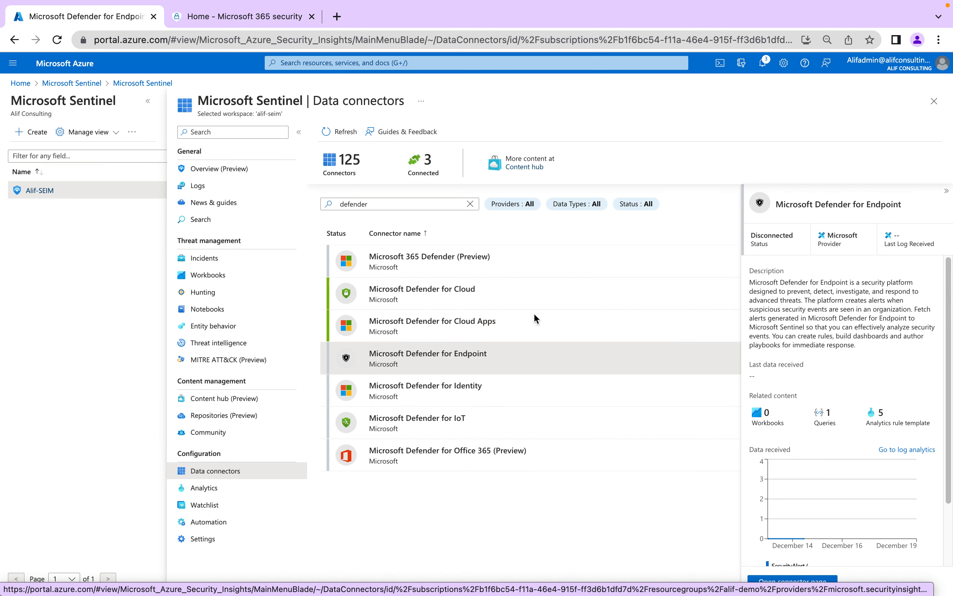
- Connect Microsoft Defender for Identity, confirming that it is connected to Defender for Cloud Apps, and return to the connector list
{"action": "left_click", "coordinate": [470, 392]}
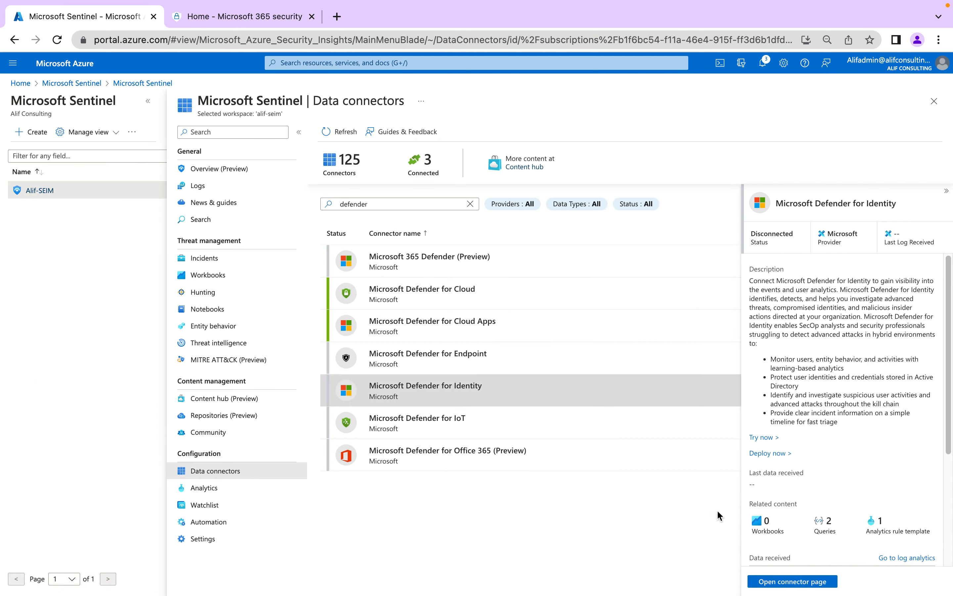
{"action": "left_click", "coordinate": [792, 581]}
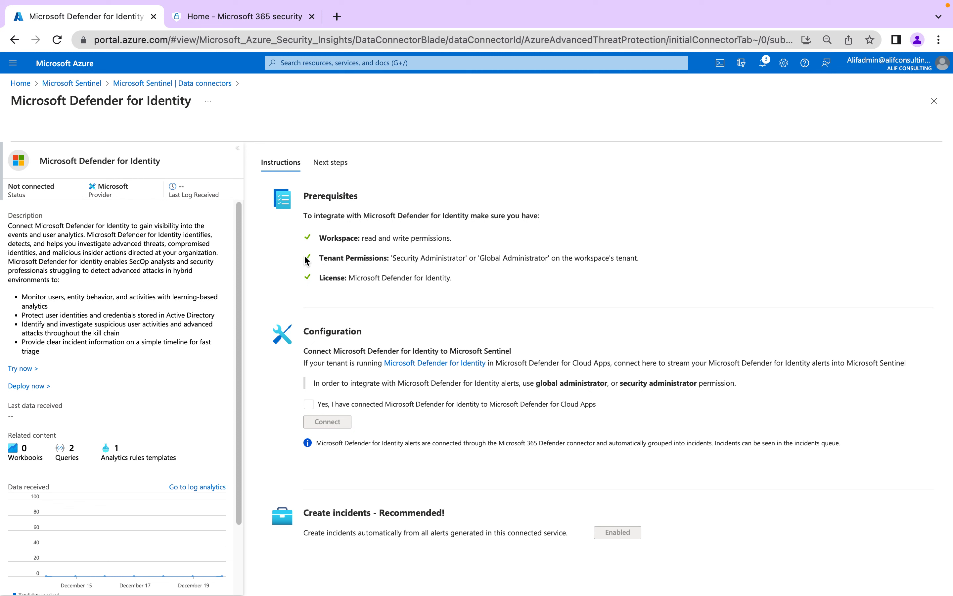
{"action": "left_click", "coordinate": [309, 405]}
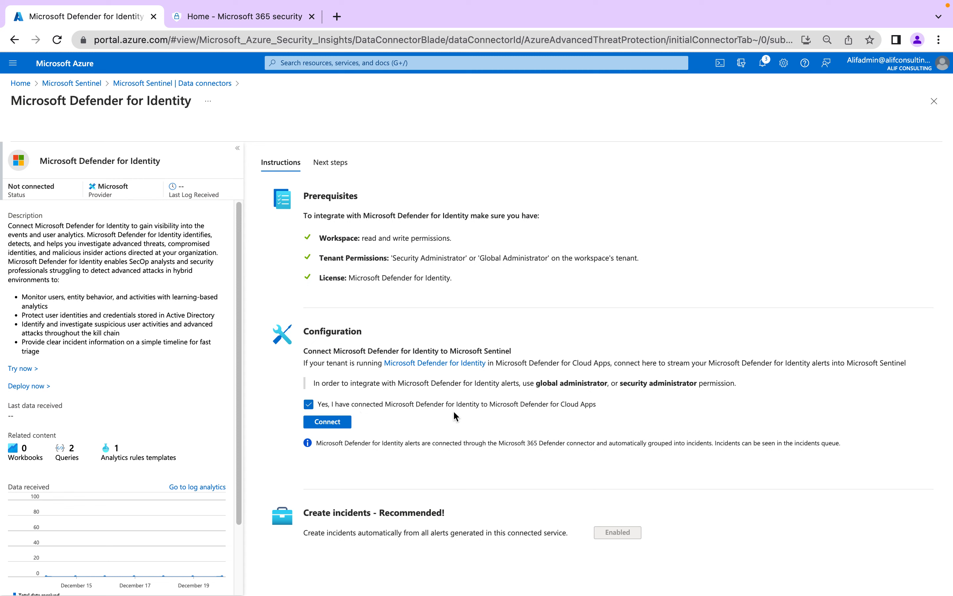
{"action": "left_click", "coordinate": [327, 421]}
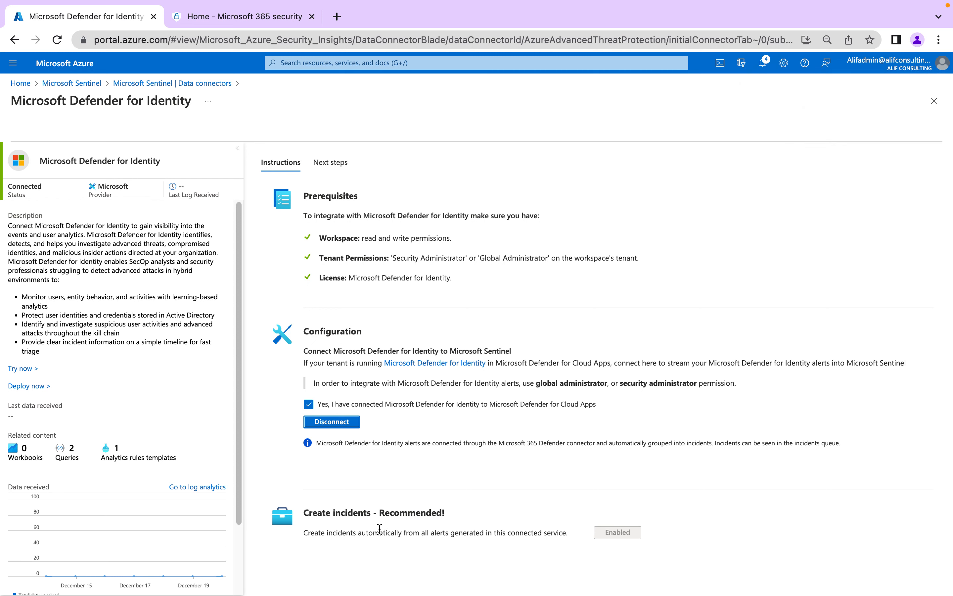
{"action": "left_click", "coordinate": [932, 102]}
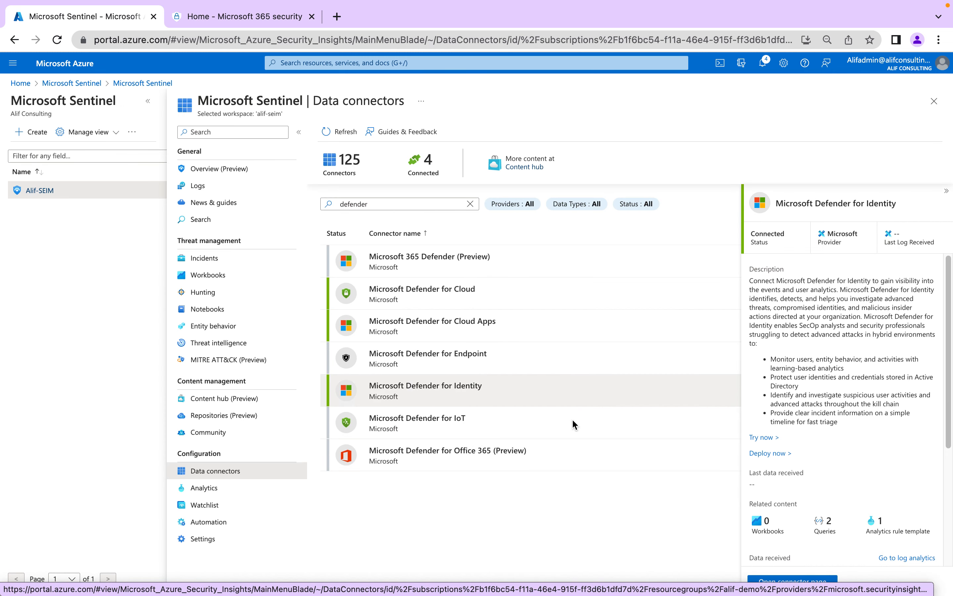
- Check the prerequisites on the Microsoft Defender for Office 365 (Preview) connector page and return to the connector list
{"action": "left_click", "coordinate": [442, 455]}
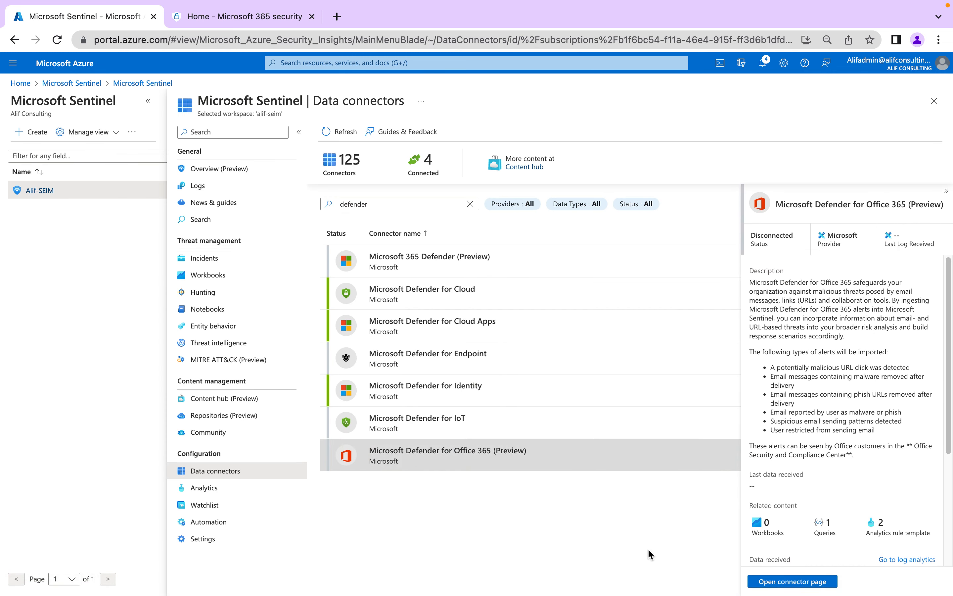
{"action": "left_click", "coordinate": [804, 583]}
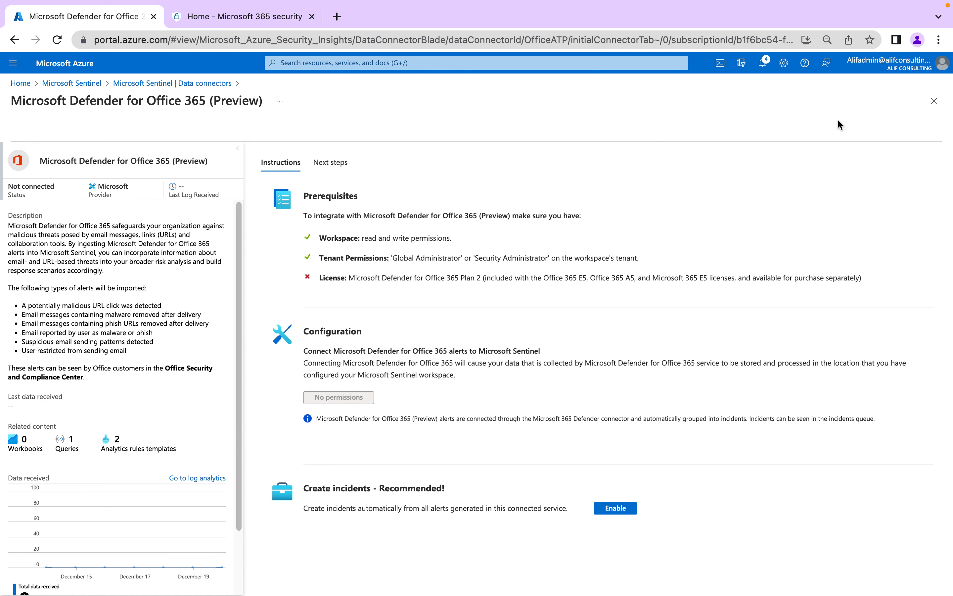
{"action": "left_click", "coordinate": [934, 101]}
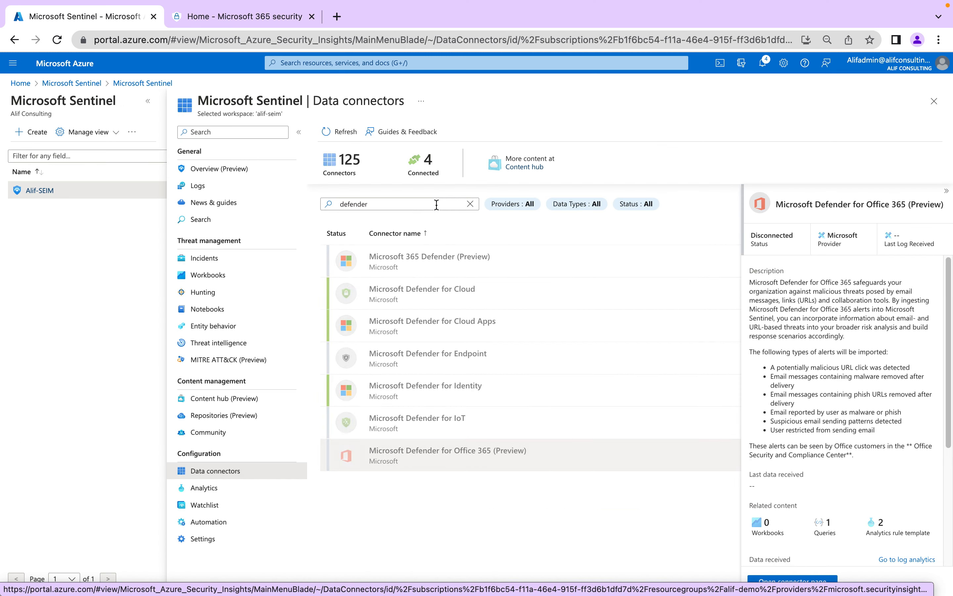
- Connect Azure Active Directory Identity Protection, enable its automatic incident creation, and return to the connector list
{"action": "double_click", "coordinate": [370, 204]}
{"action": "type", "text": "active"}
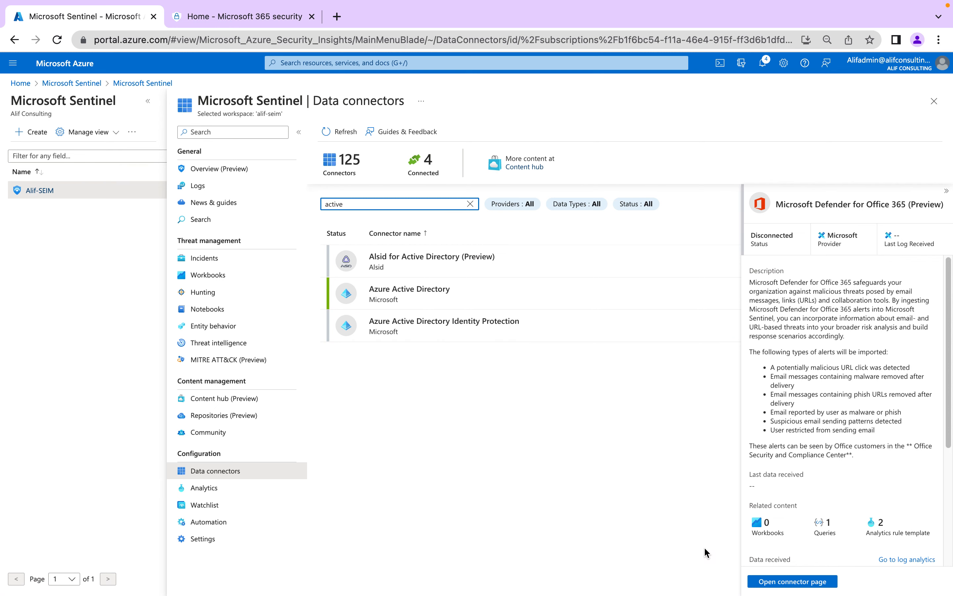
{"action": "left_click", "coordinate": [422, 335]}
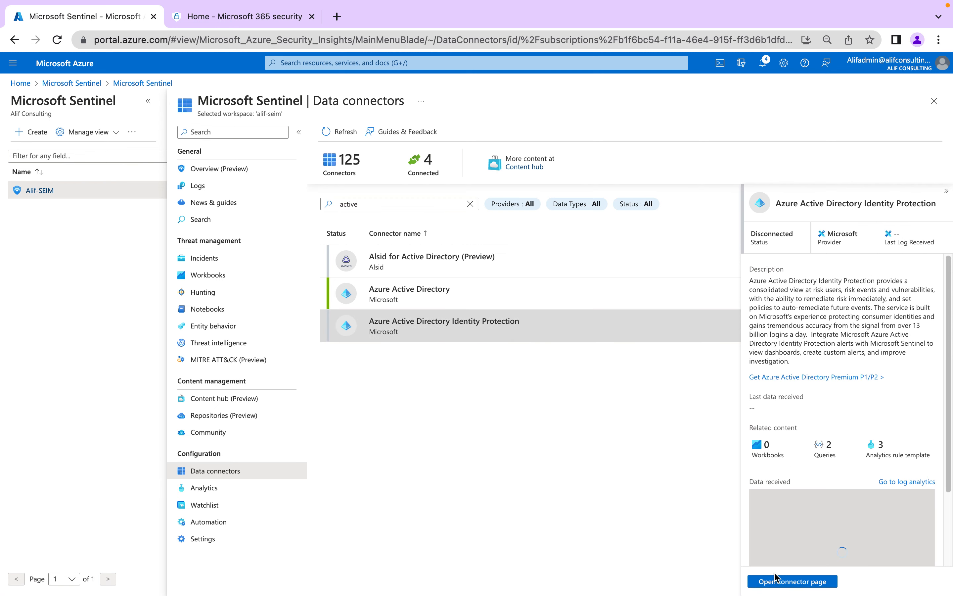
{"action": "left_click", "coordinate": [787, 581]}
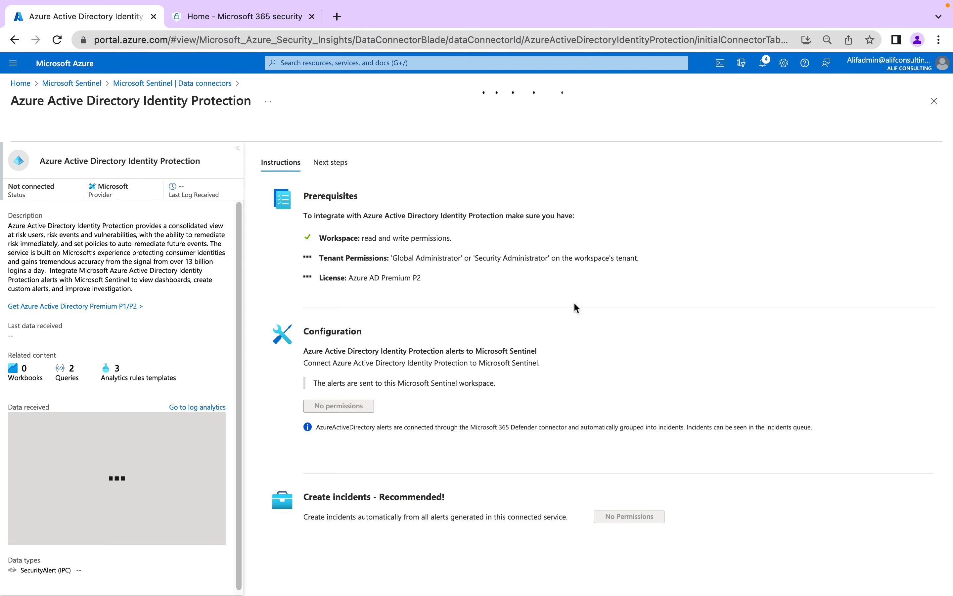
{"action": "left_click", "coordinate": [348, 406]}
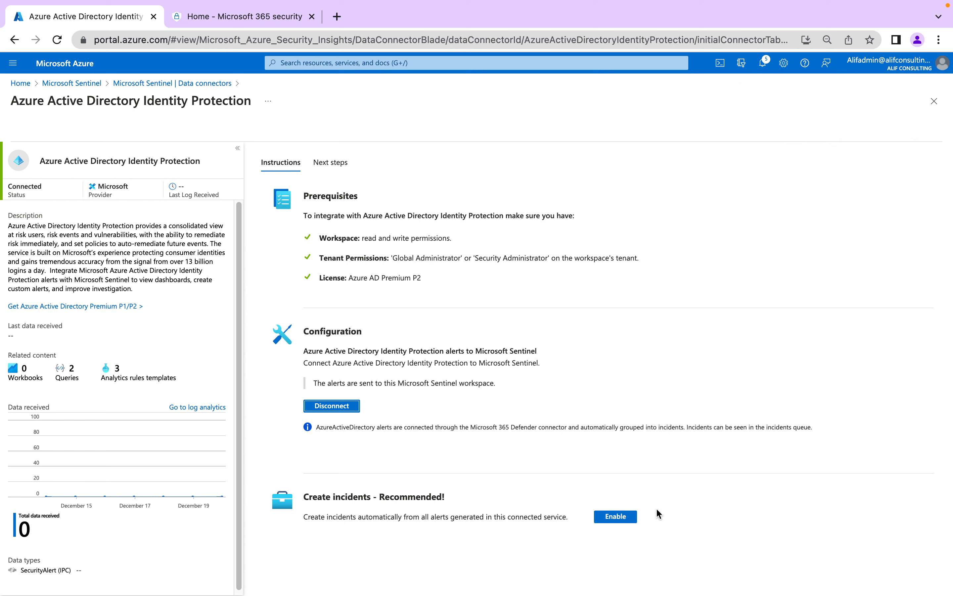
{"action": "left_click", "coordinate": [626, 518]}
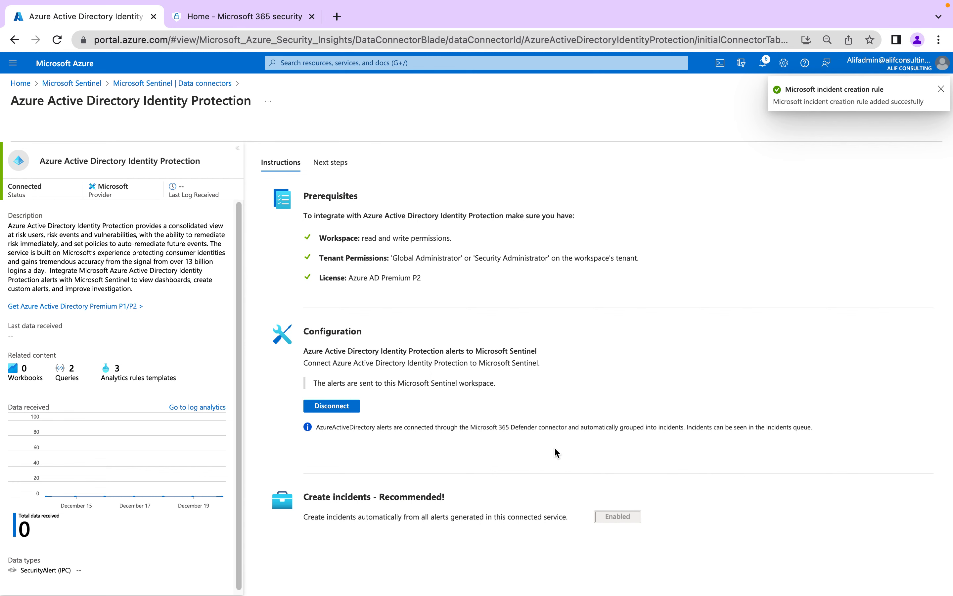
{"action": "left_click", "coordinate": [934, 101]}
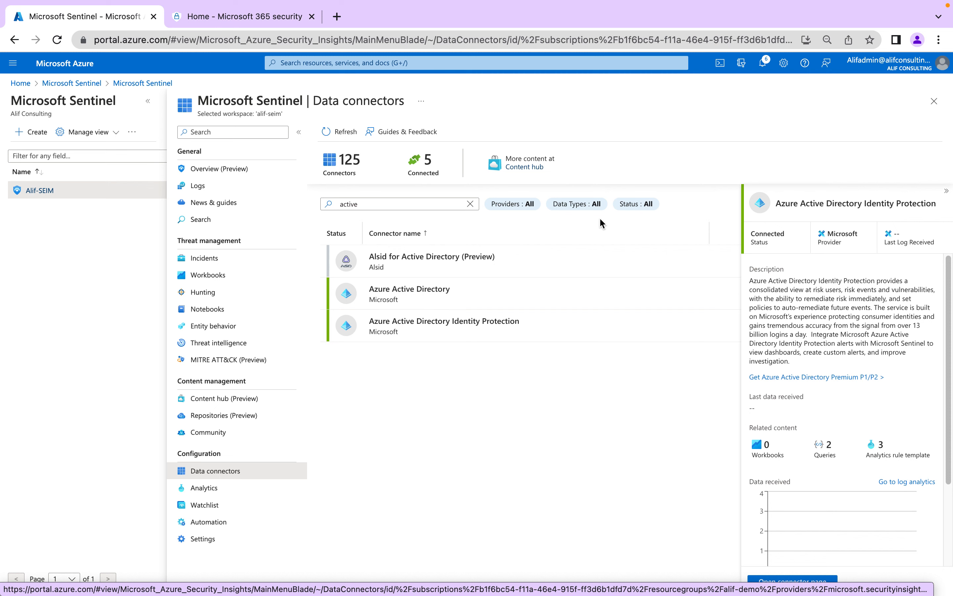
- Filter the data connectors to the Connected status and clear the name search to review every connected connector
{"action": "left_click", "coordinate": [577, 204]}
{"action": "left_click", "coordinate": [635, 203]}
{"action": "left_click", "coordinate": [580, 253]}
{"action": "left_click", "coordinate": [576, 286]}
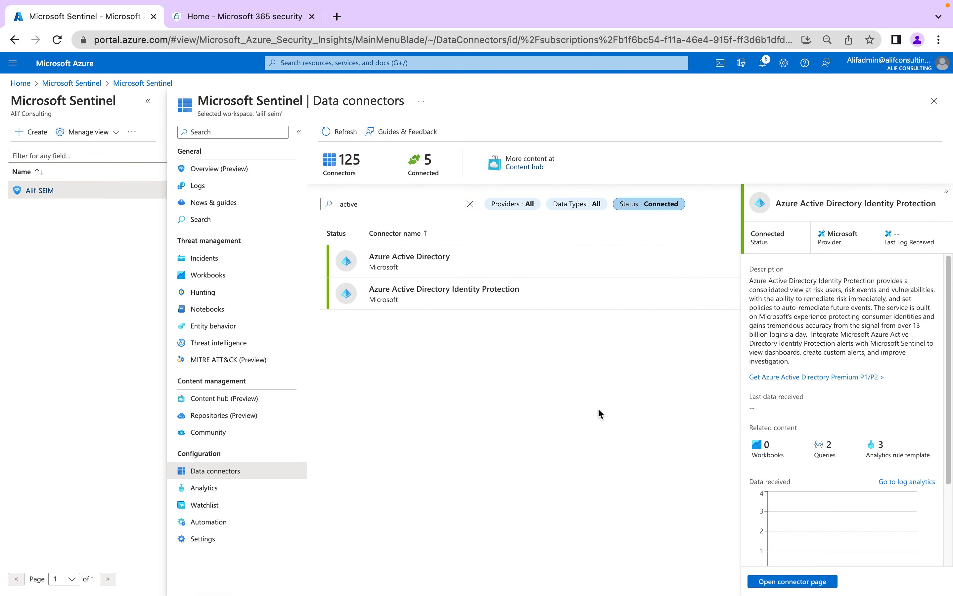
{"action": "left_click", "coordinate": [473, 205]}
{"action": "left_click", "coordinate": [473, 205]}
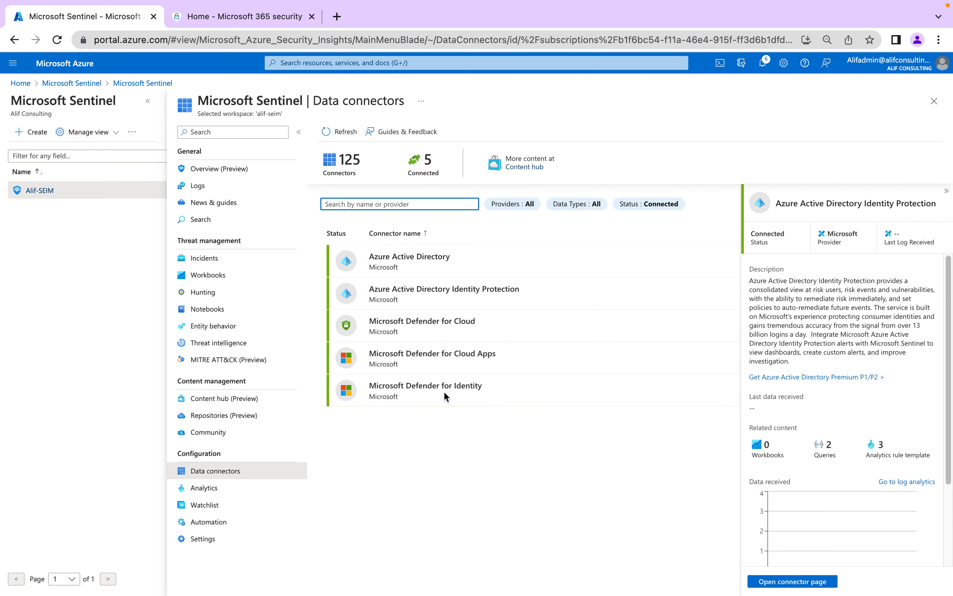